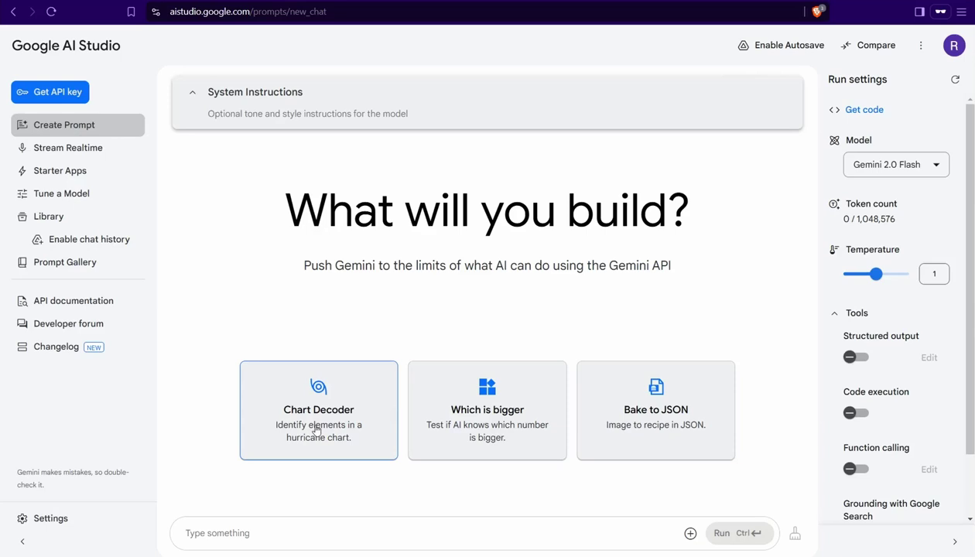
# Step: Examine the available Gemini and Gemma models and their details in the model list
pyautogui.moveTo(910, 163)
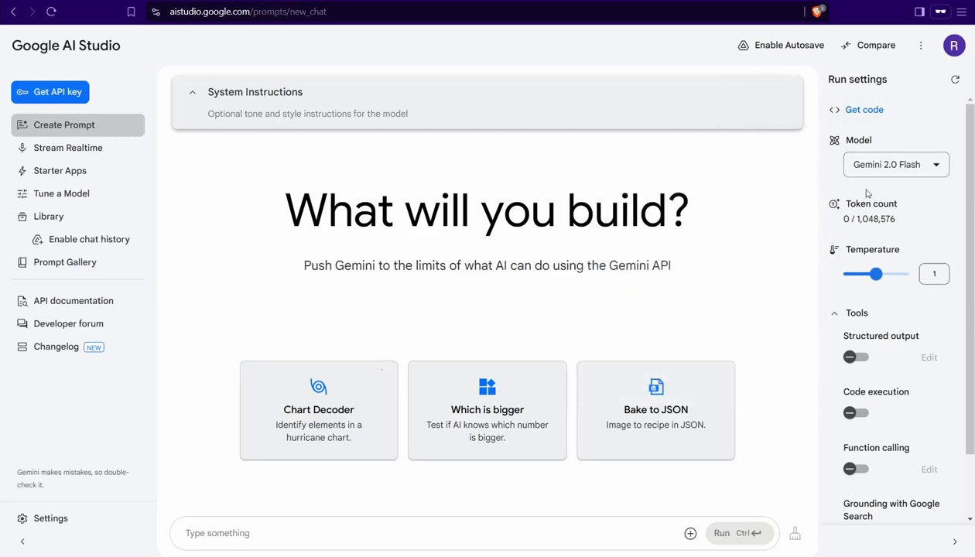
pyautogui.click(937, 169)
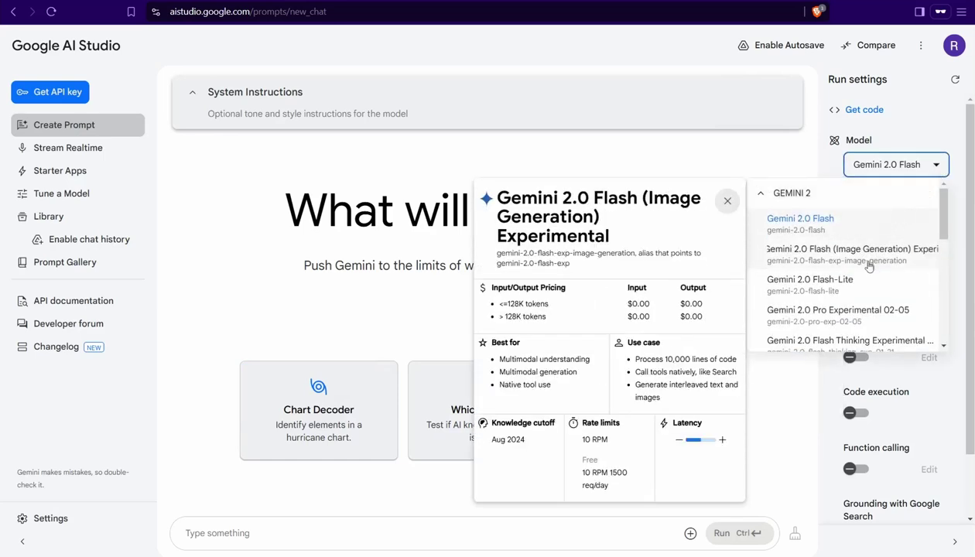
pyautogui.scroll(-1, 867, 271)
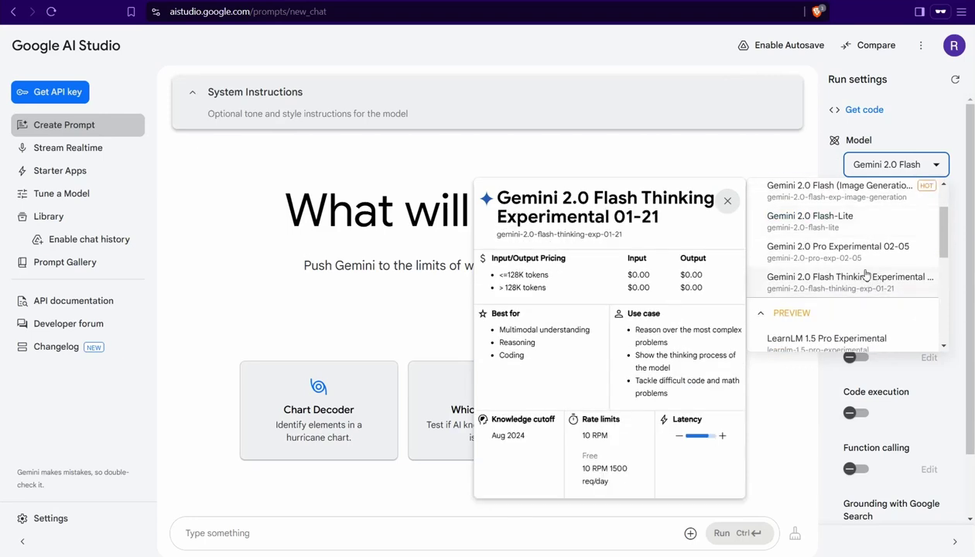
pyautogui.scroll(-3, 852, 255)
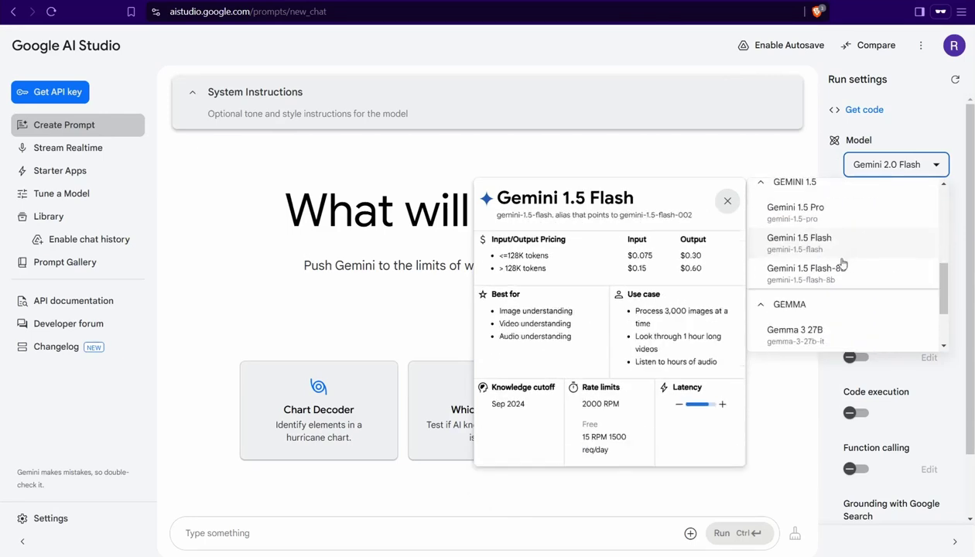
pyautogui.scroll(-1, 842, 267)
pyautogui.scroll(2, 847, 224)
pyautogui.scroll(5, 851, 256)
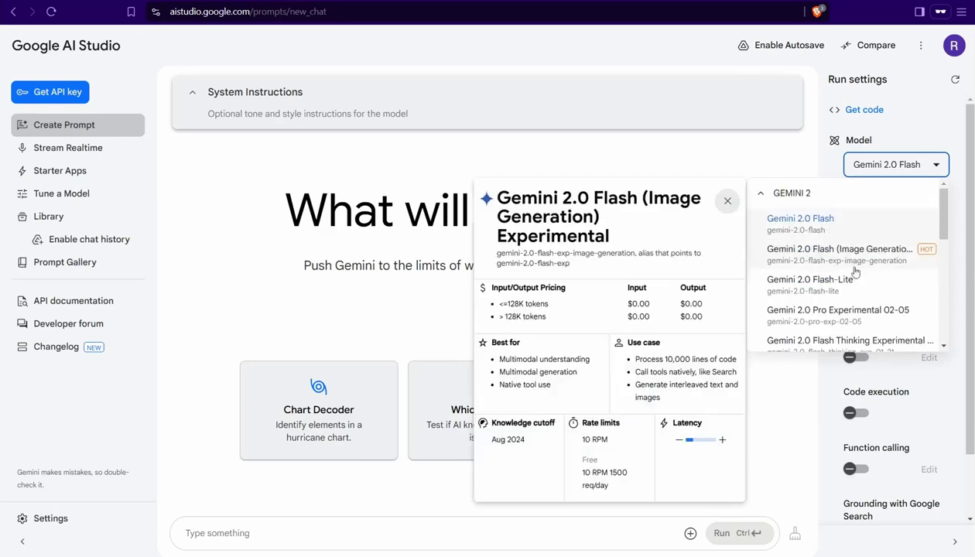
pyautogui.click(823, 285)
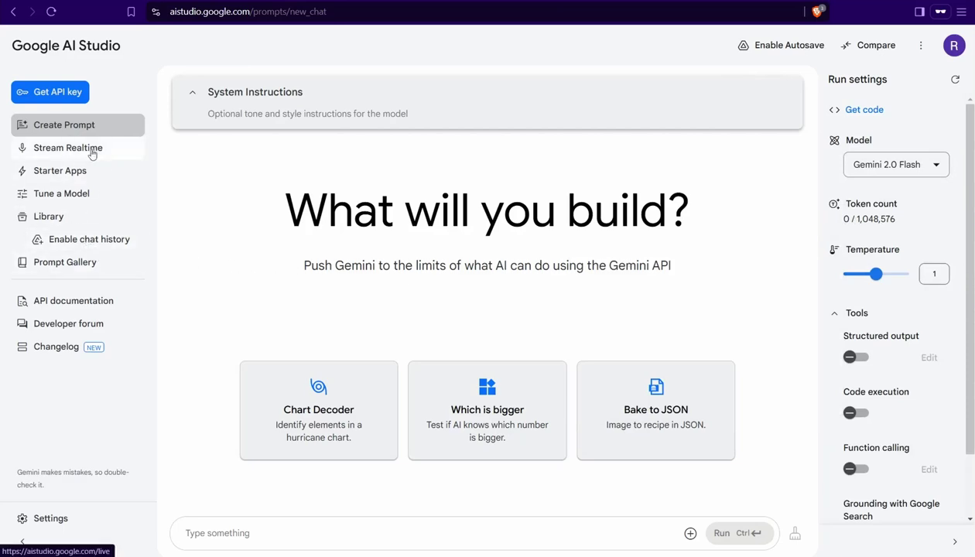
# Step: Look through the example prompts in the Prompt Gallery and return to the new prompt page
pyautogui.click(83, 268)
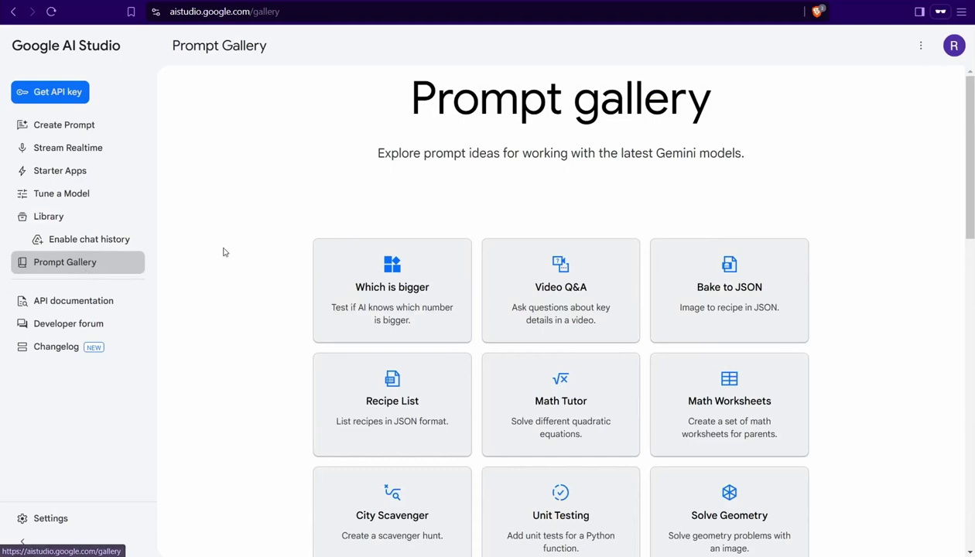
pyautogui.scroll(-2, 371, 283)
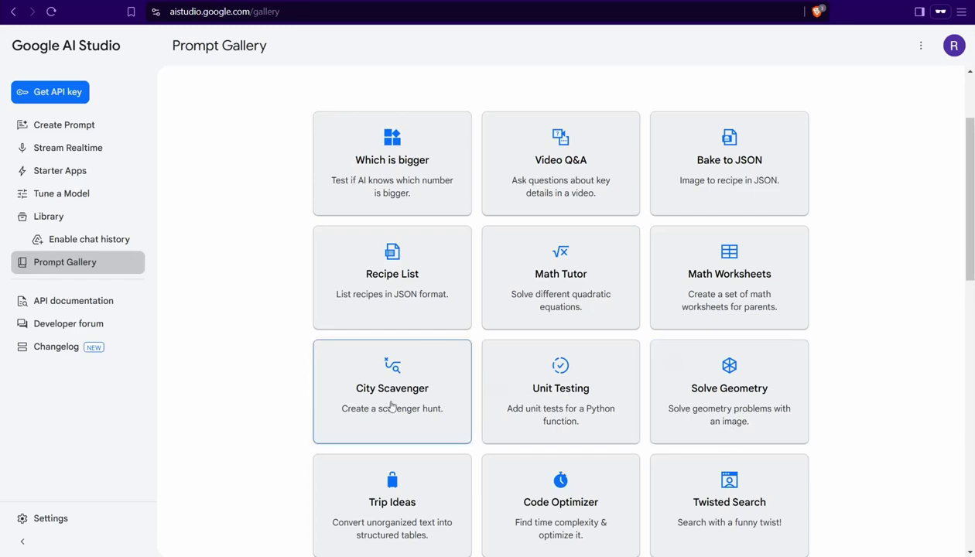
pyautogui.scroll(-2, 392, 401)
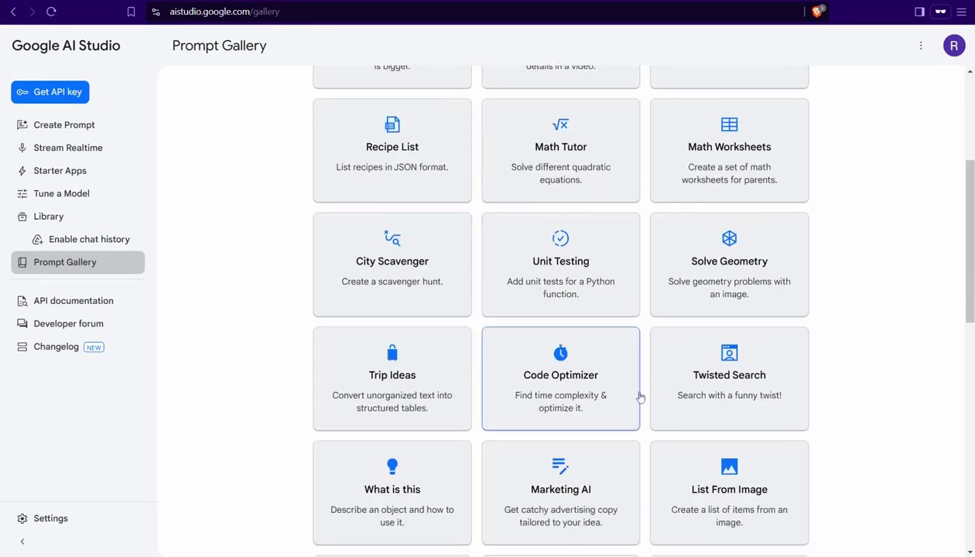
pyautogui.scroll(-2, 697, 387)
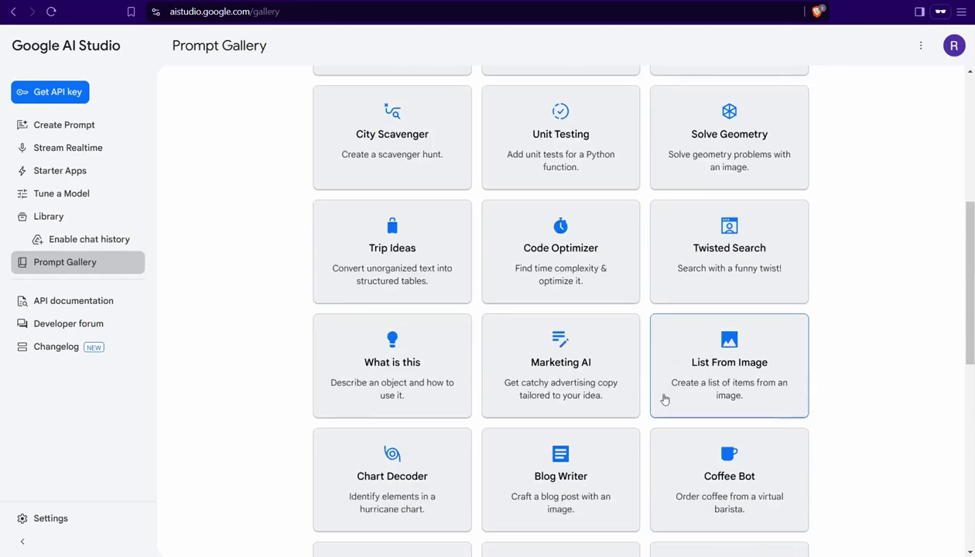
pyautogui.click(418, 375)
pyautogui.scroll(-7, 417, 375)
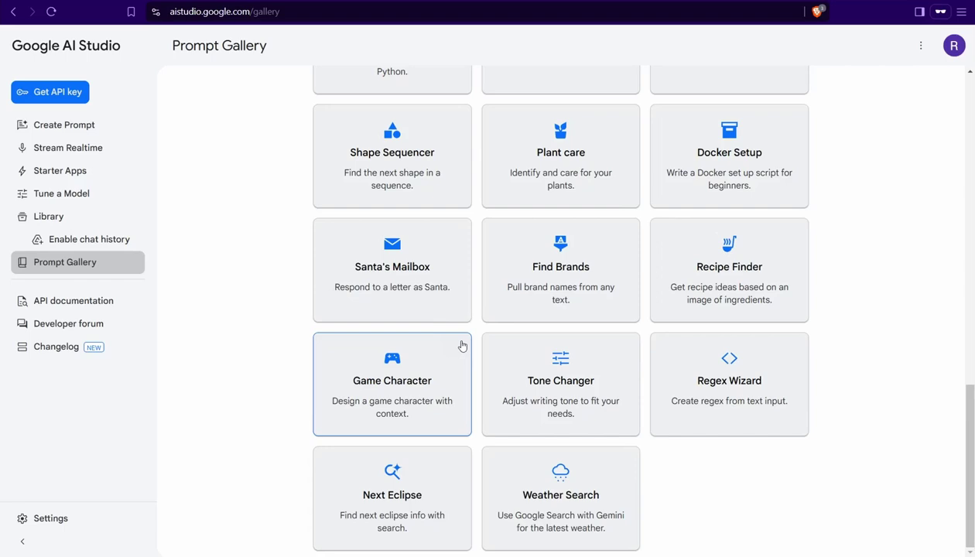
pyautogui.click(14, 49)
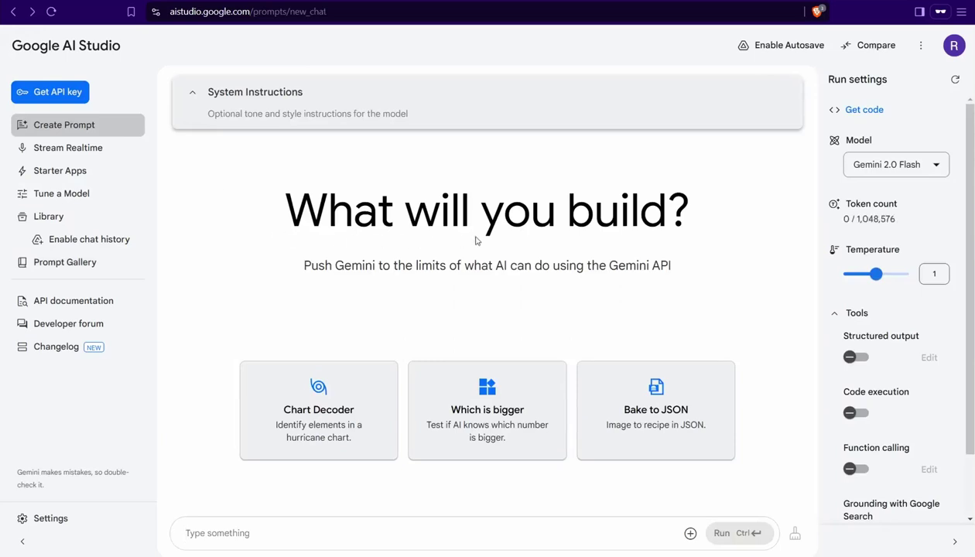
# Step: Select the Gemini 2.0 Flash (Image Generation) Experimental model for the new prompt
pyautogui.click(937, 168)
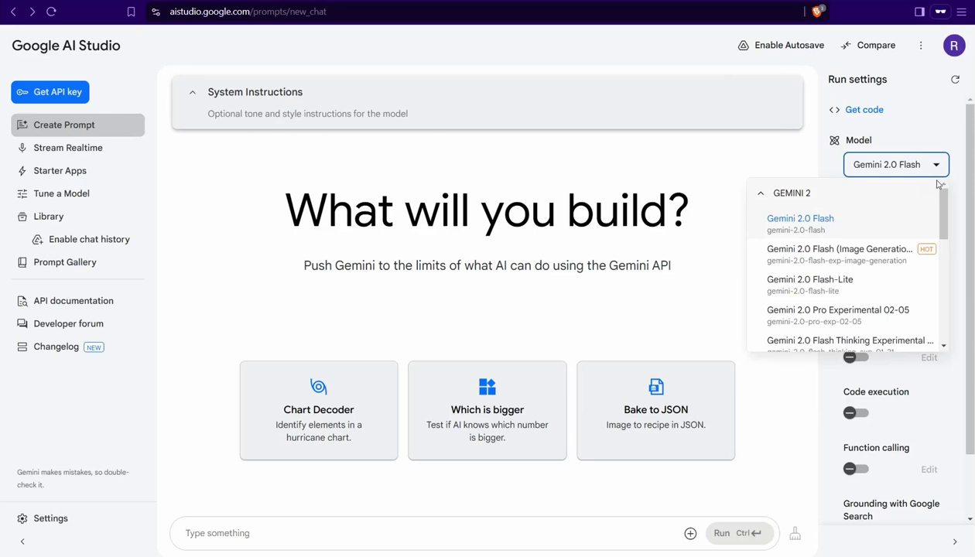
pyautogui.moveTo(809, 262)
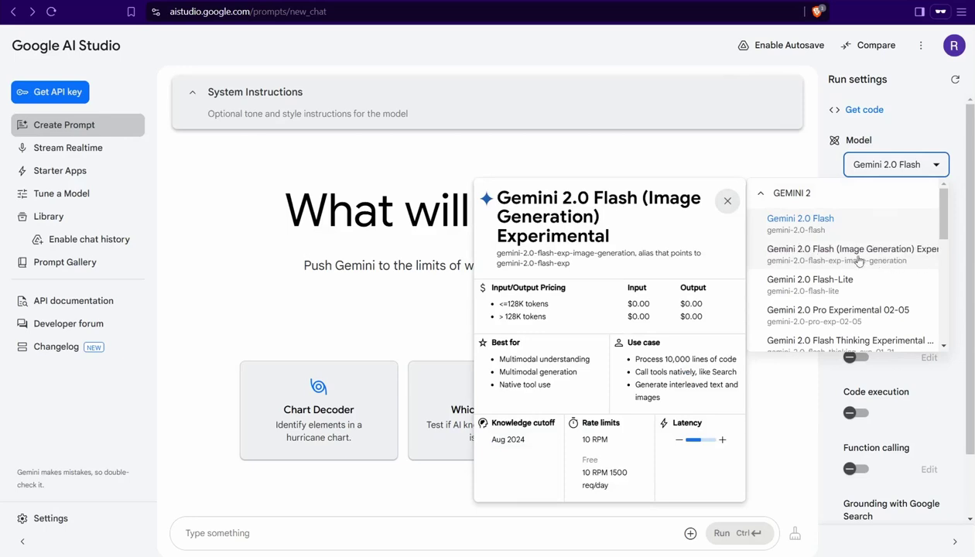
pyautogui.click(834, 260)
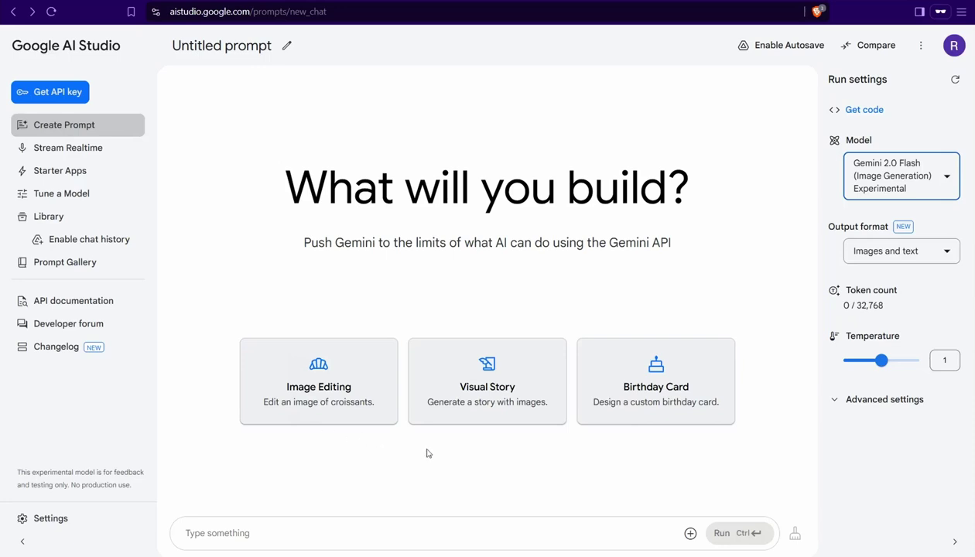
pyautogui.click(315, 389)
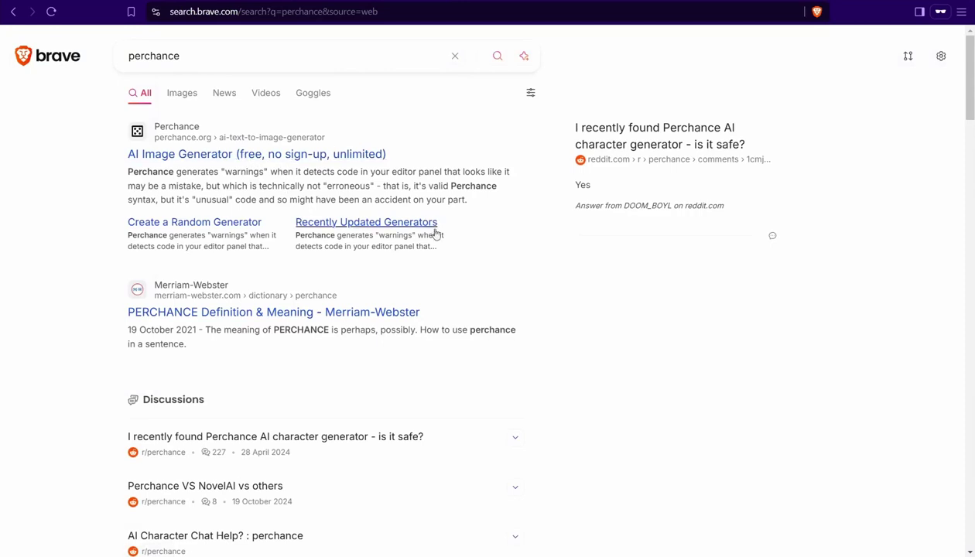
# Step: Open Perchance's AI Image Generator from the search results and paste the portrait description of a Caucasian gentleman in a stylish grey suit
pyautogui.click(242, 157)
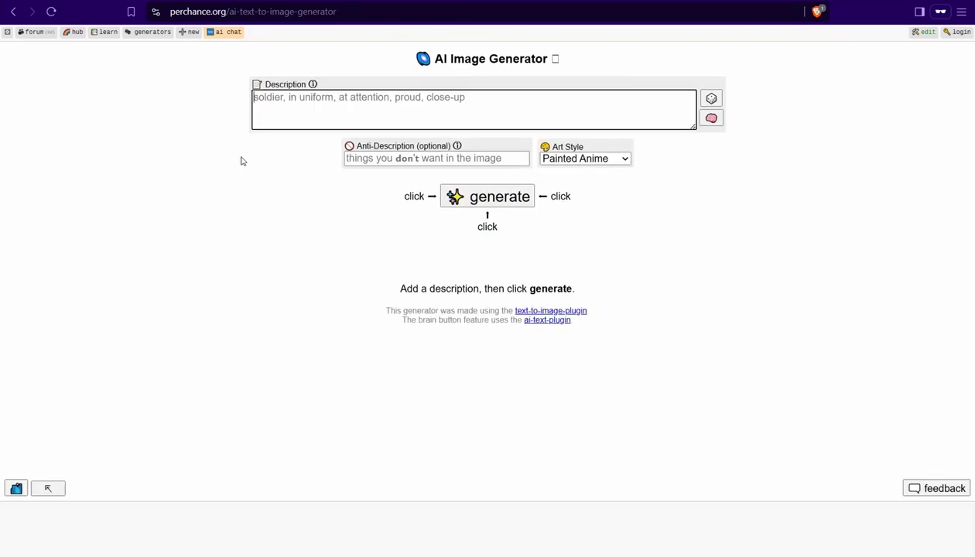
pyautogui.rightClick(310, 97)
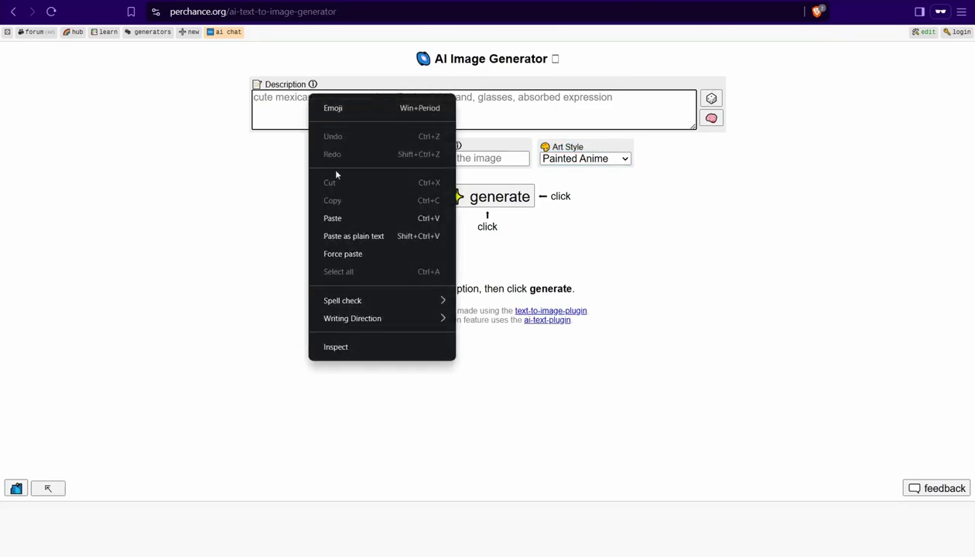
pyautogui.click(334, 218)
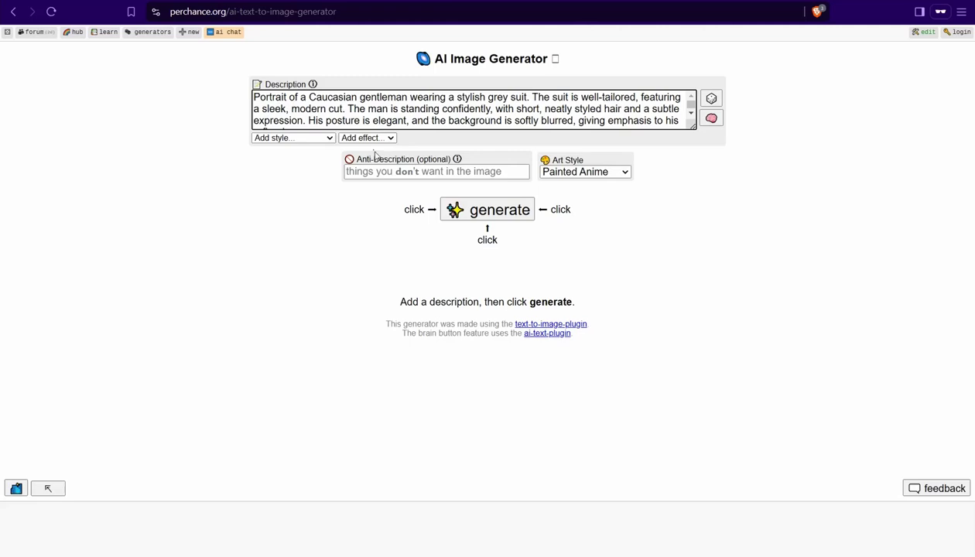
# Step: Set the art style to Cinematic and add the portrait shot to the description
pyautogui.click(625, 174)
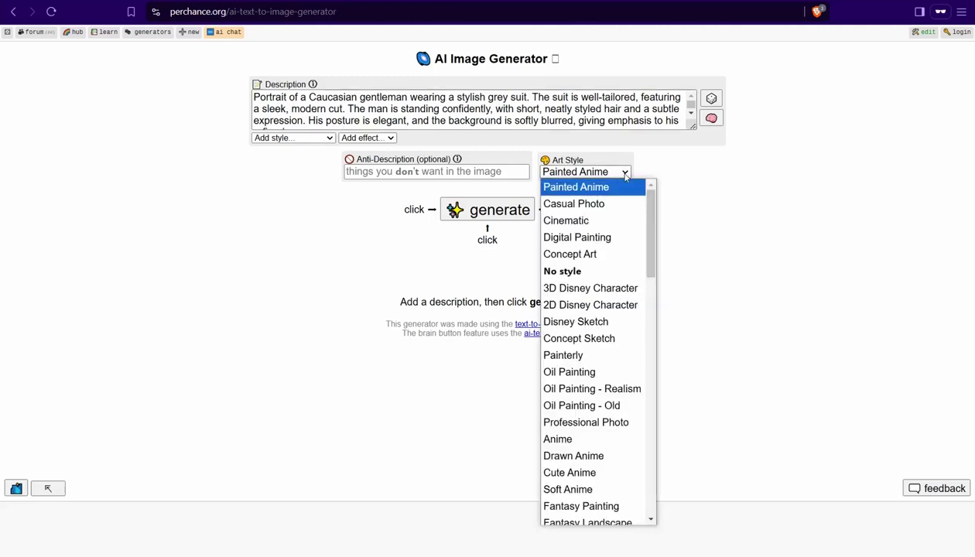
pyautogui.click(574, 222)
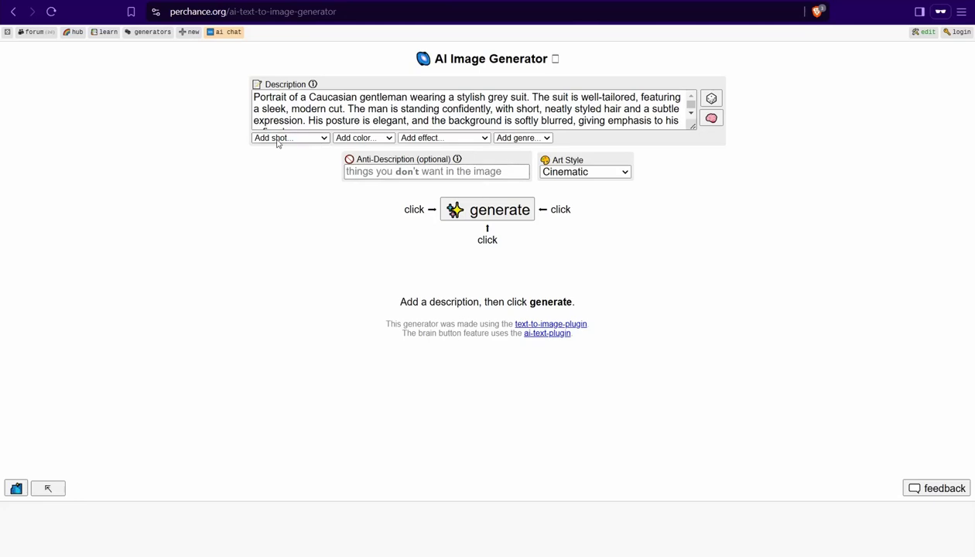
pyautogui.click(321, 138)
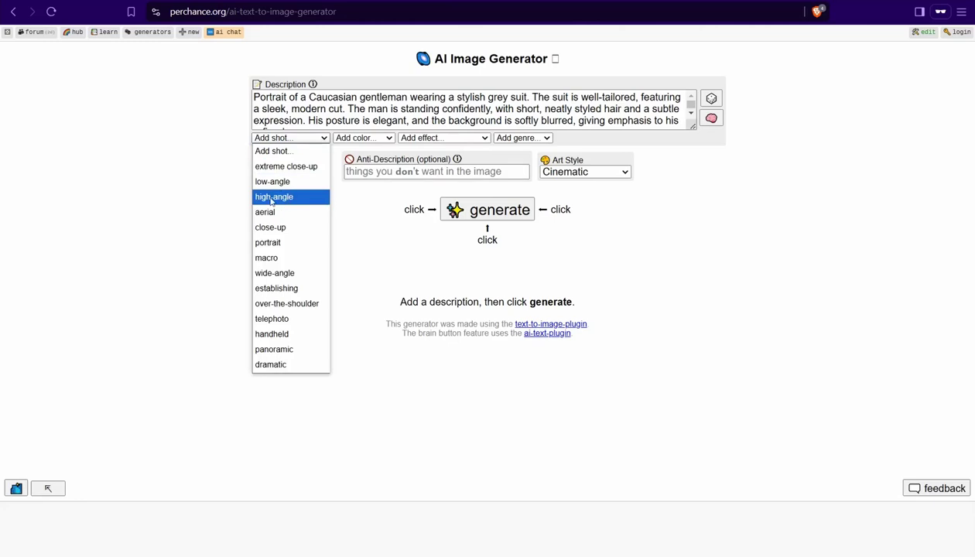
pyautogui.click(278, 246)
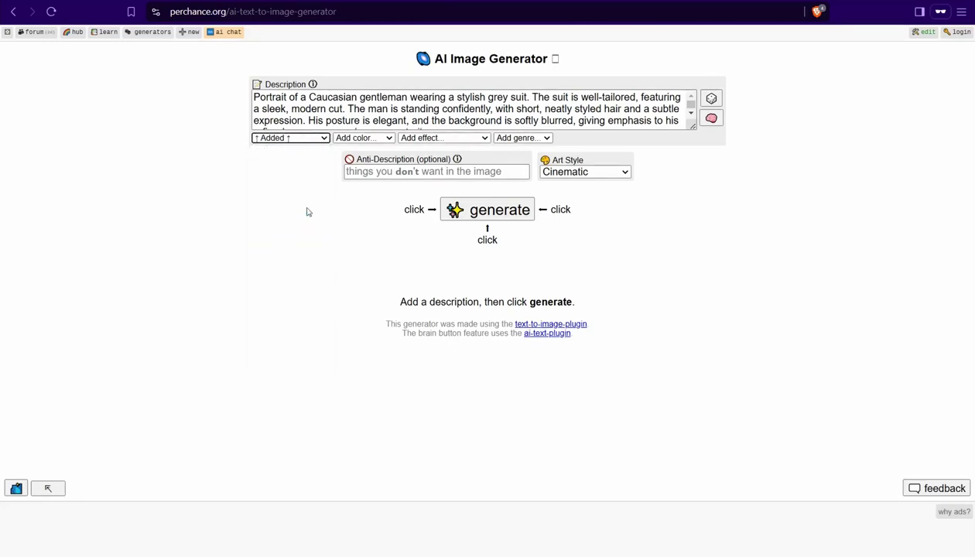
# Step: Check the color and effect options and add the adventure genre to the description
pyautogui.click(388, 141)
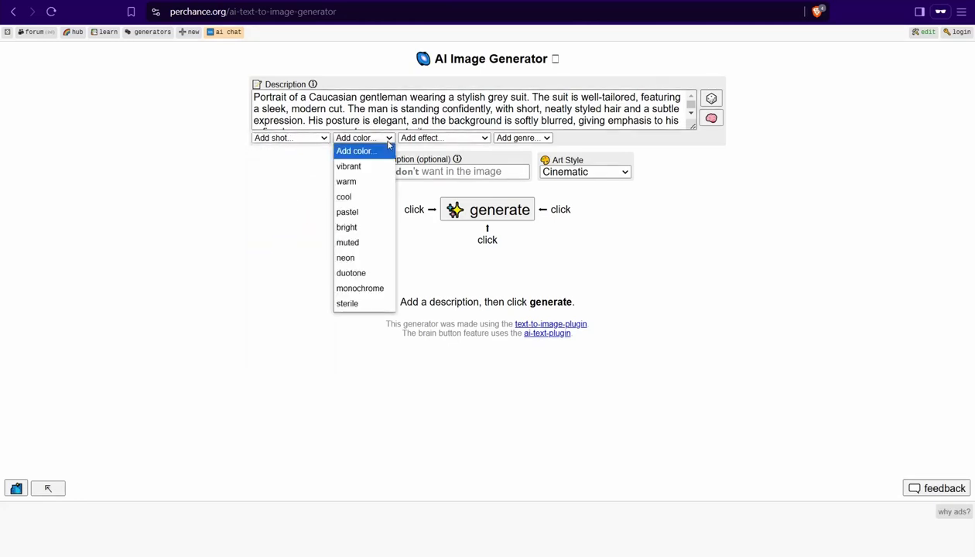
pyautogui.click(307, 161)
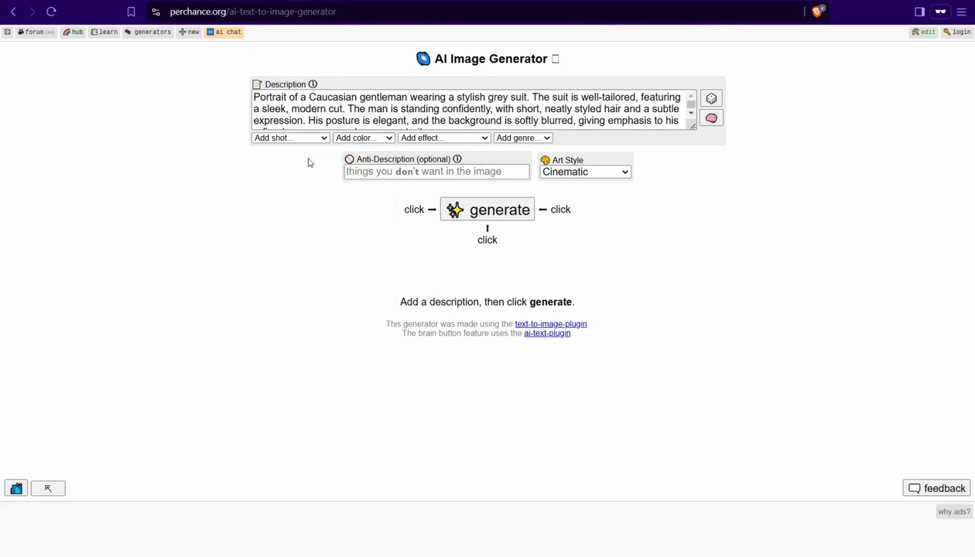
pyautogui.click(455, 138)
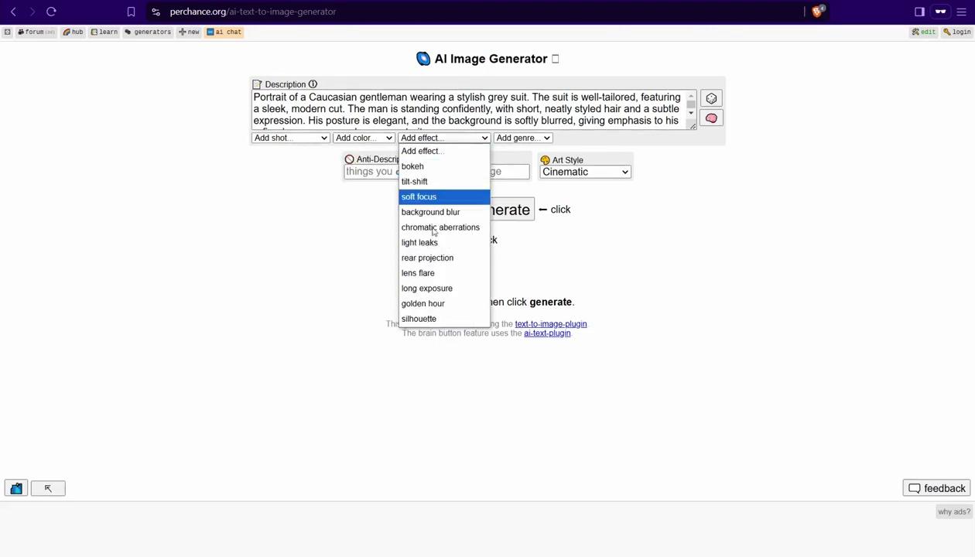
pyautogui.click(518, 139)
pyautogui.click(521, 139)
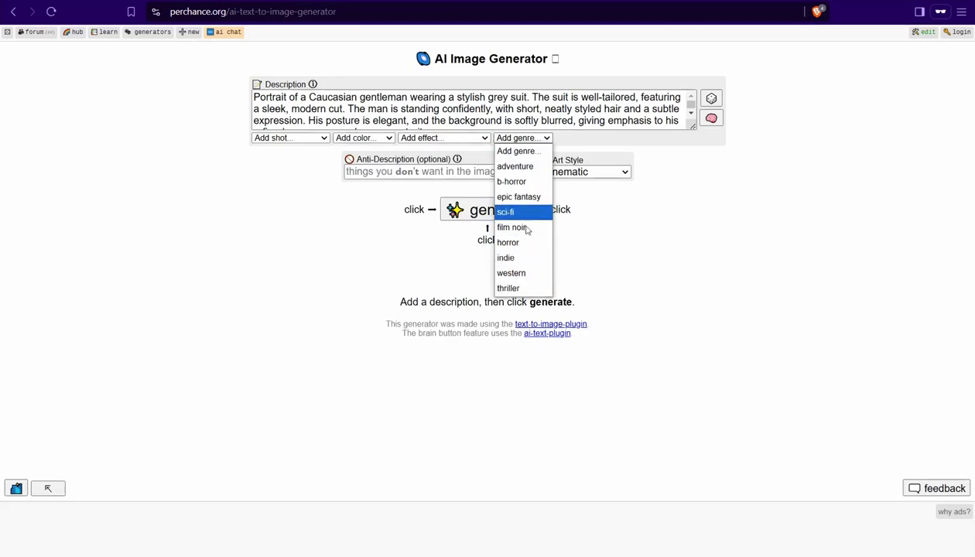
pyautogui.click(516, 172)
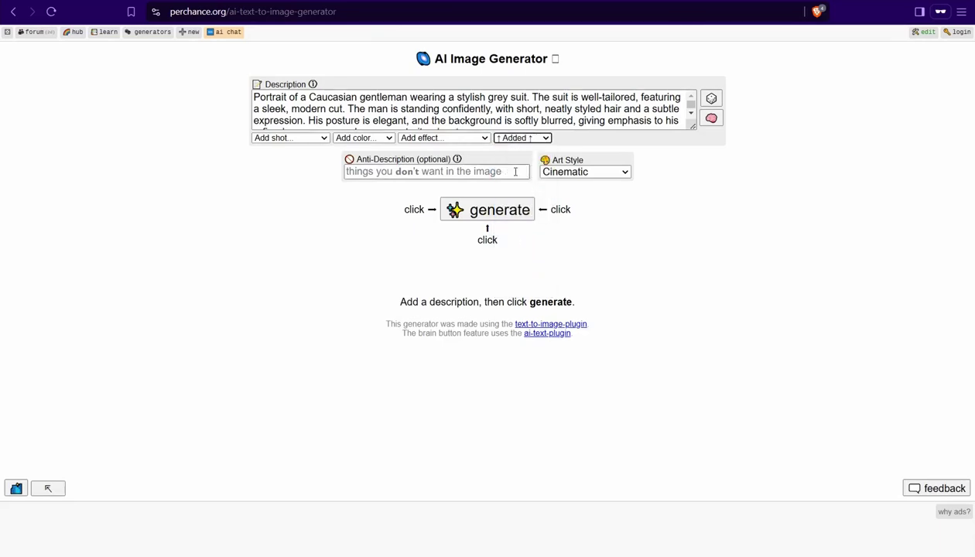
pyautogui.click(407, 209)
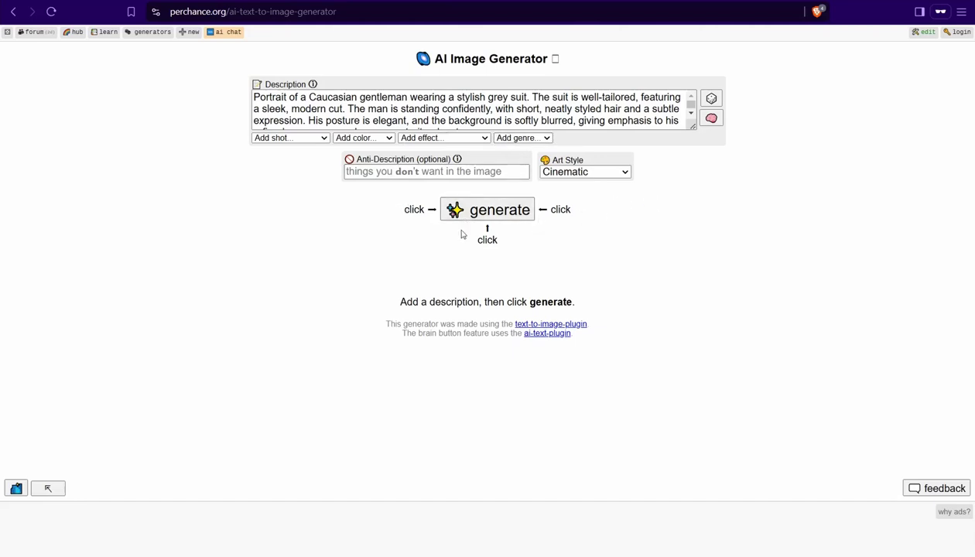
# Step: Generate the images of the gentleman in the grey suit and look through the results
pyautogui.click(488, 216)
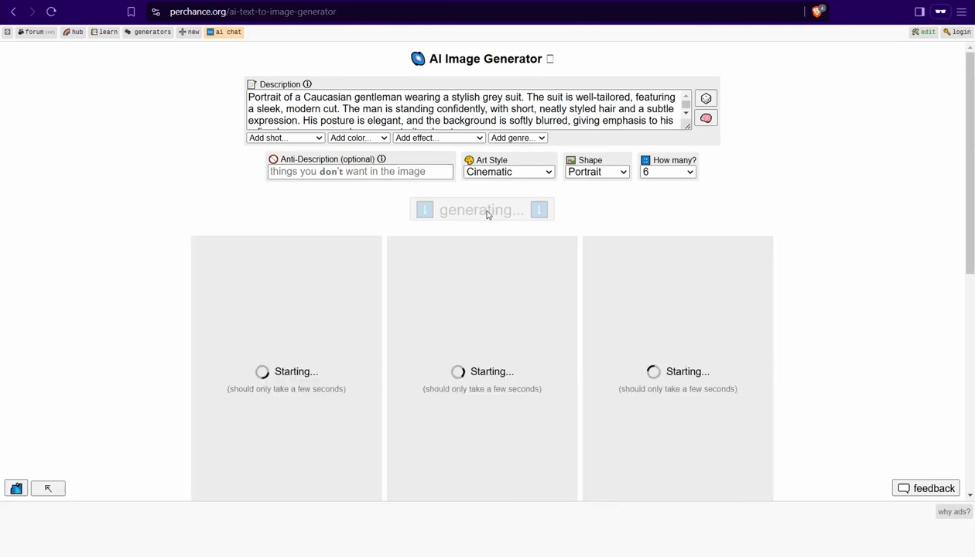
pyautogui.click(691, 174)
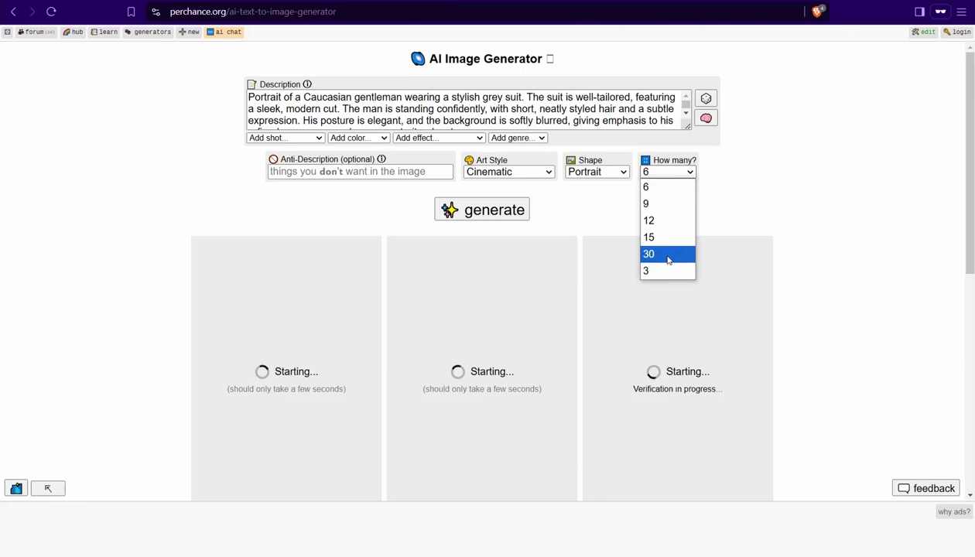
pyautogui.click(264, 209)
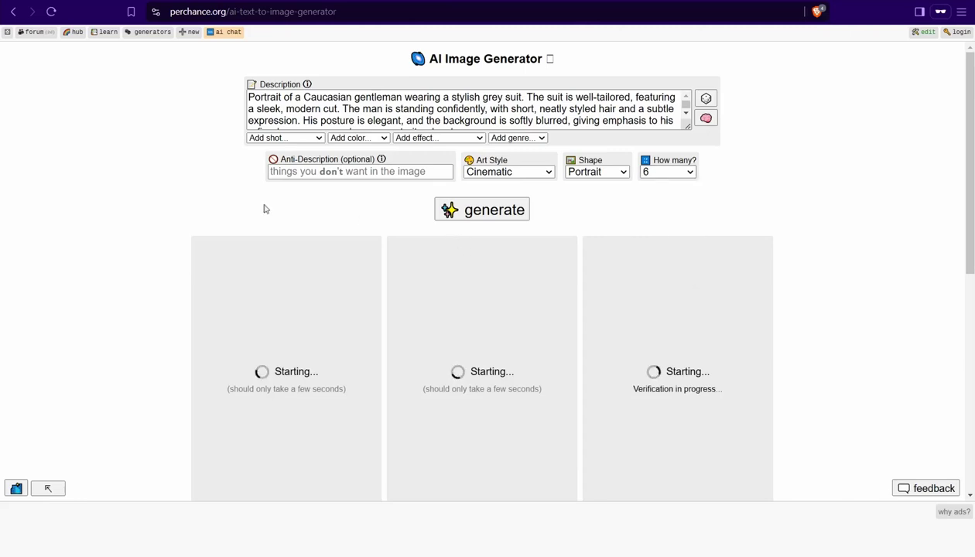
pyautogui.scroll(-4, 264, 209)
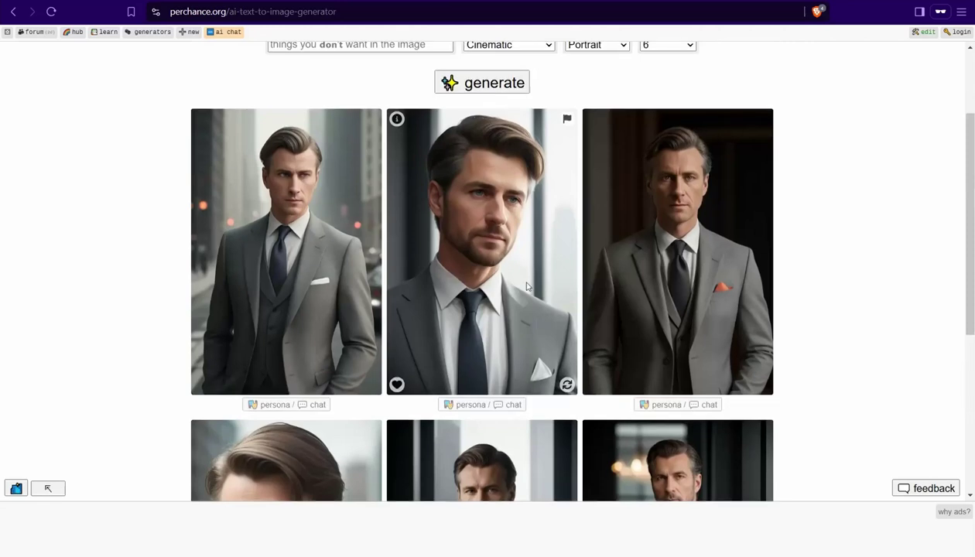
pyautogui.scroll(-1, 463, 234)
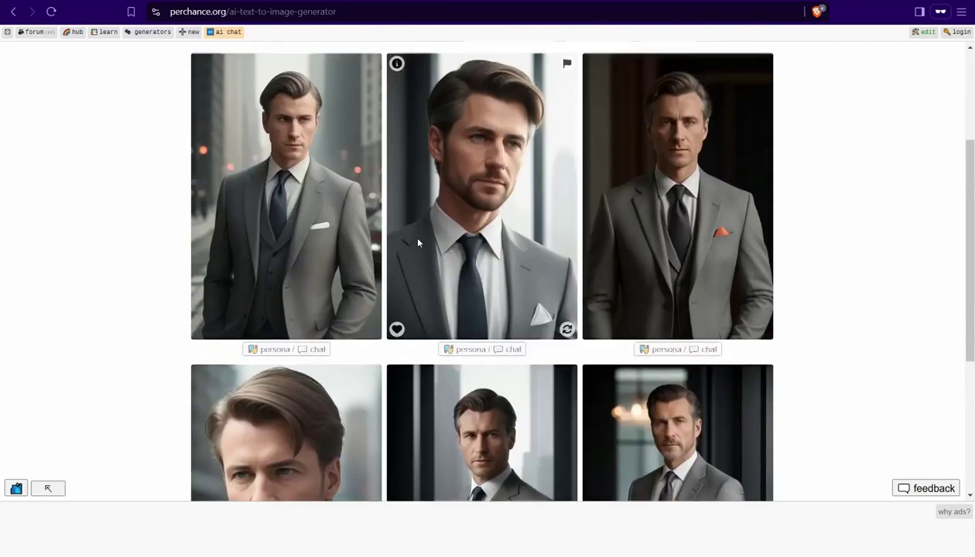
pyautogui.scroll(-5, 418, 243)
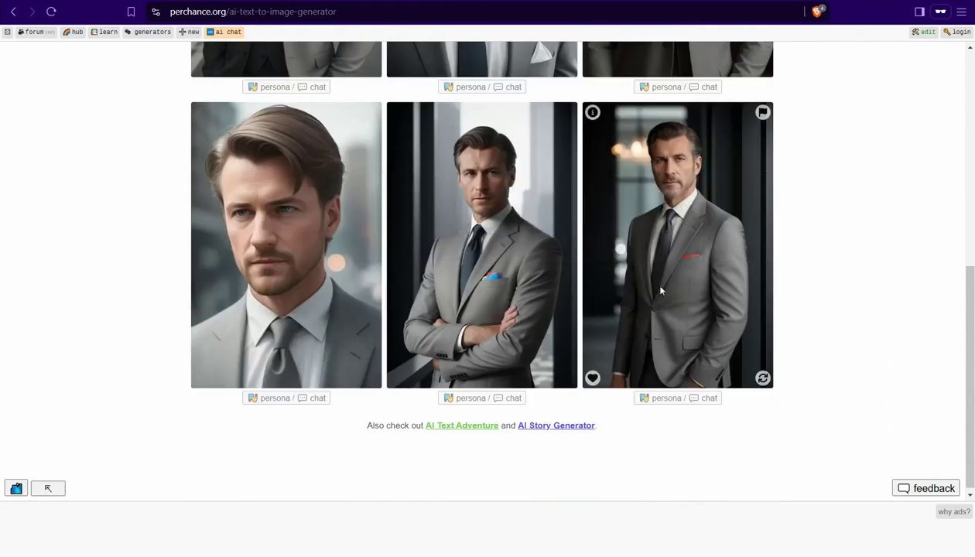
# Step: Save the last generated portrait of the man in the grey suit and upload it to the Google AI Studio chat
pyautogui.rightClick(697, 240)
pyautogui.click(725, 268)
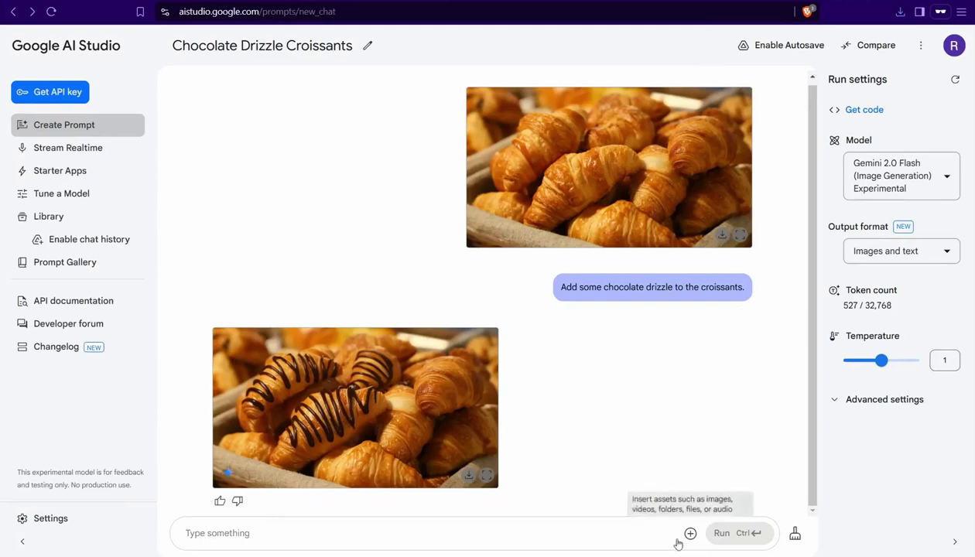
pyautogui.click(690, 533)
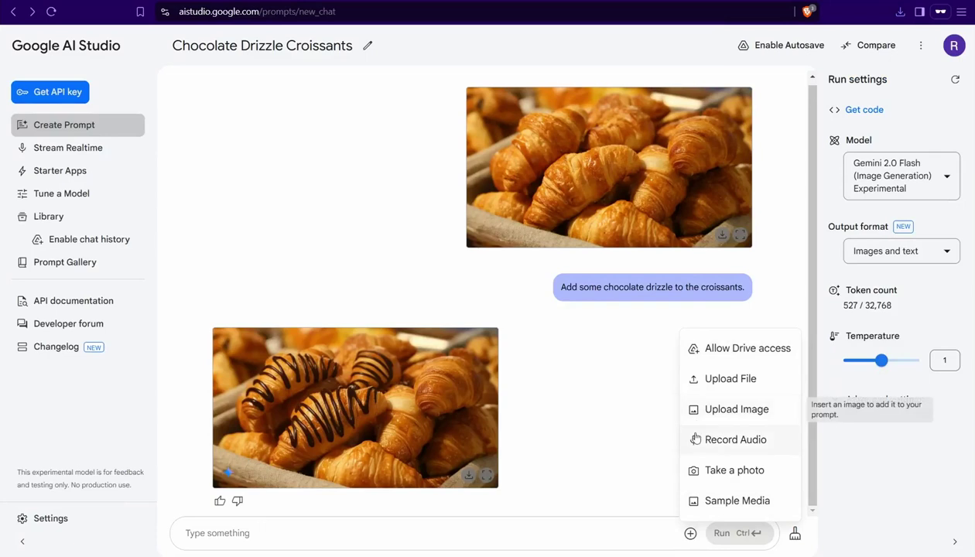
pyautogui.click(697, 408)
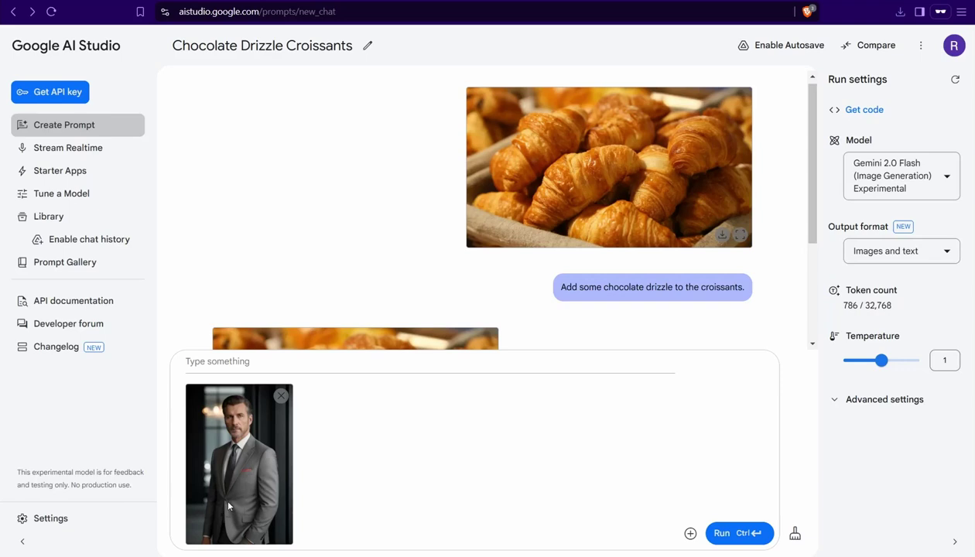
# Step: Prompt the model to "change the color of the suit to black blue" in the uploaded portrait and run it
pyautogui.click(198, 365)
pyautogui.write('change th')
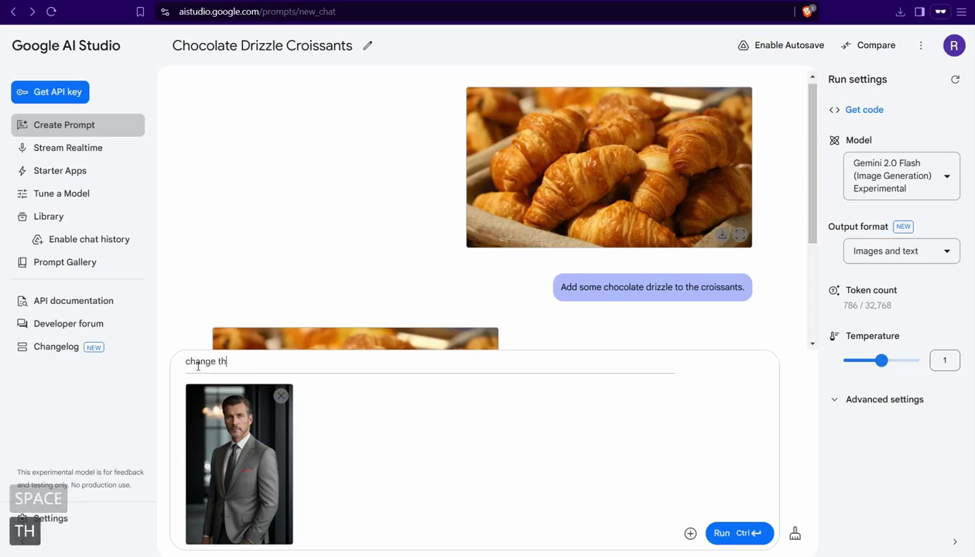
pyautogui.write('e ')
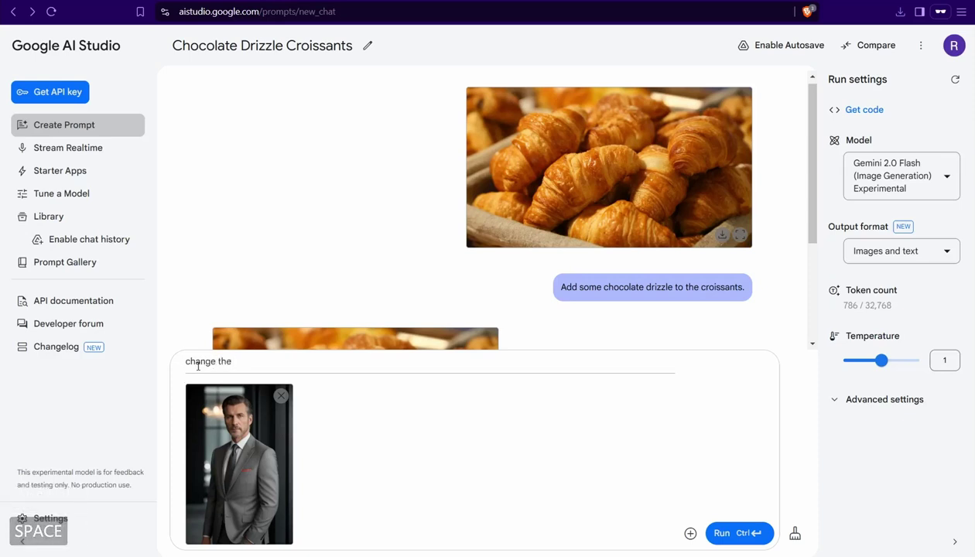
pyautogui.write('color of th')
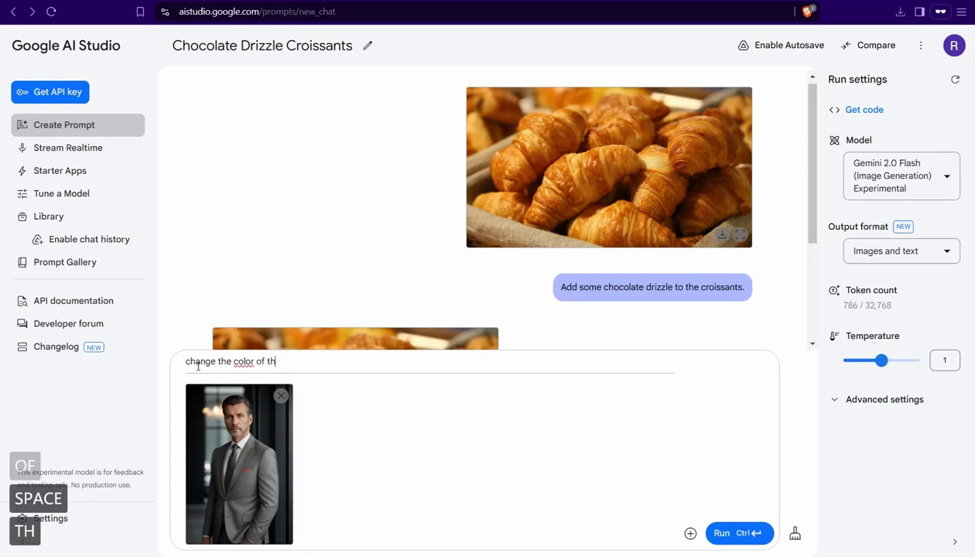
pyautogui.write('e suit t')
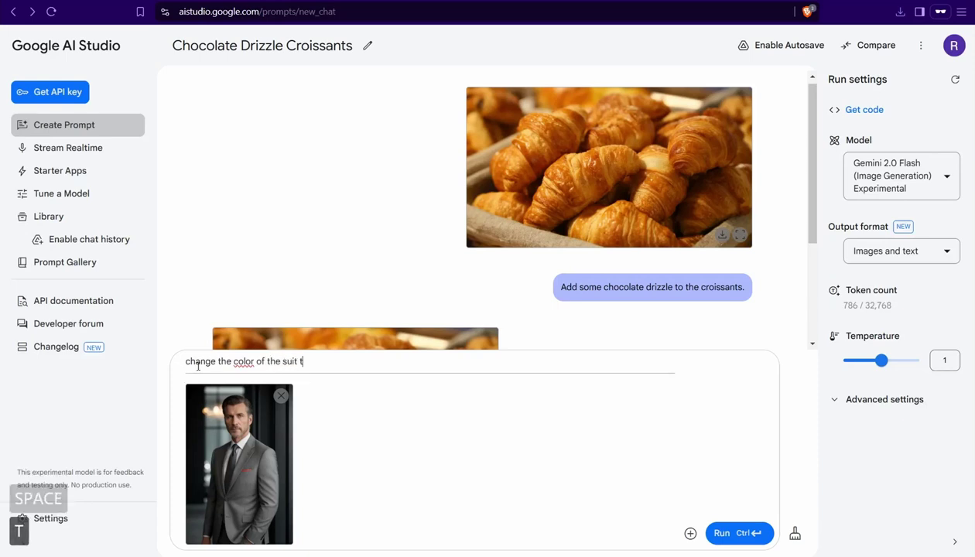
pyautogui.write('o black ')
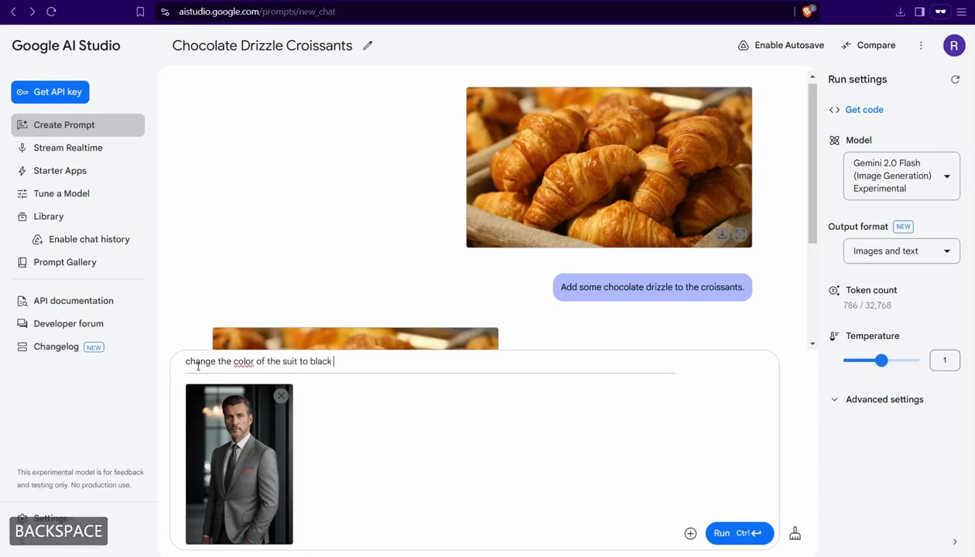
pyautogui.write('blue')
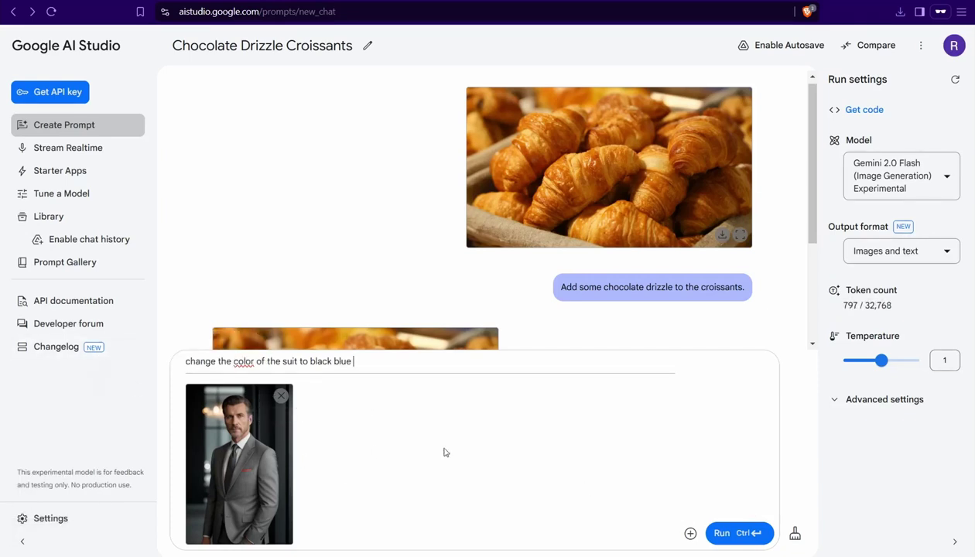
pyautogui.click(723, 535)
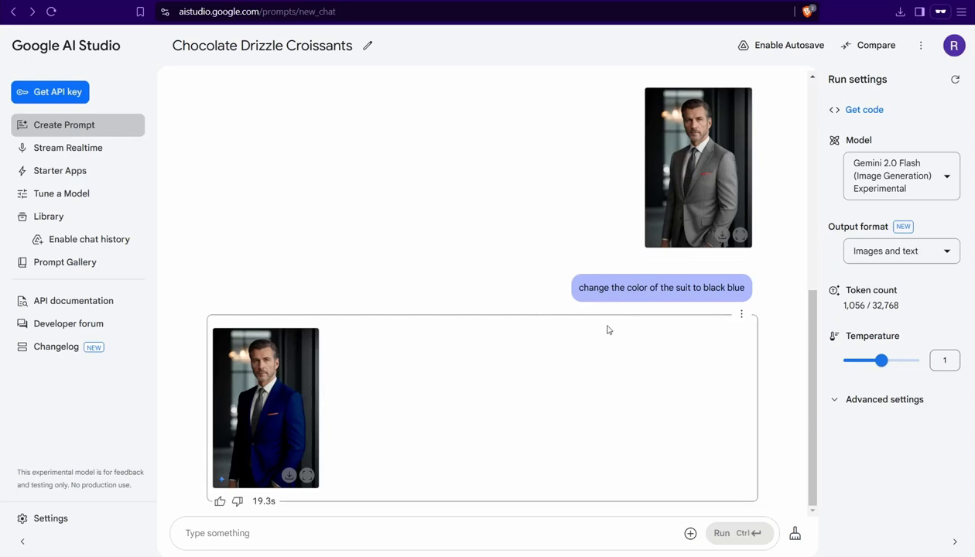
pyautogui.moveTo(891, 175)
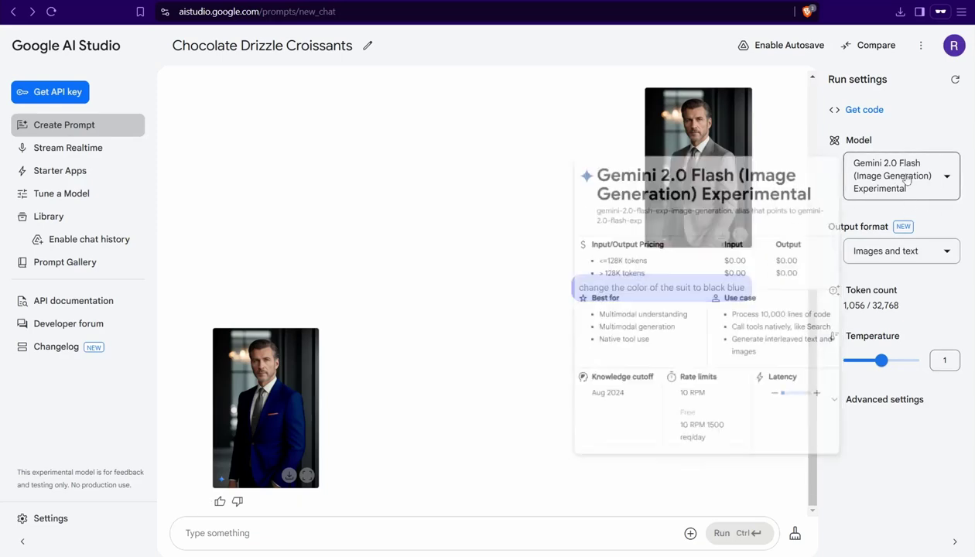
pyautogui.moveTo(883, 196)
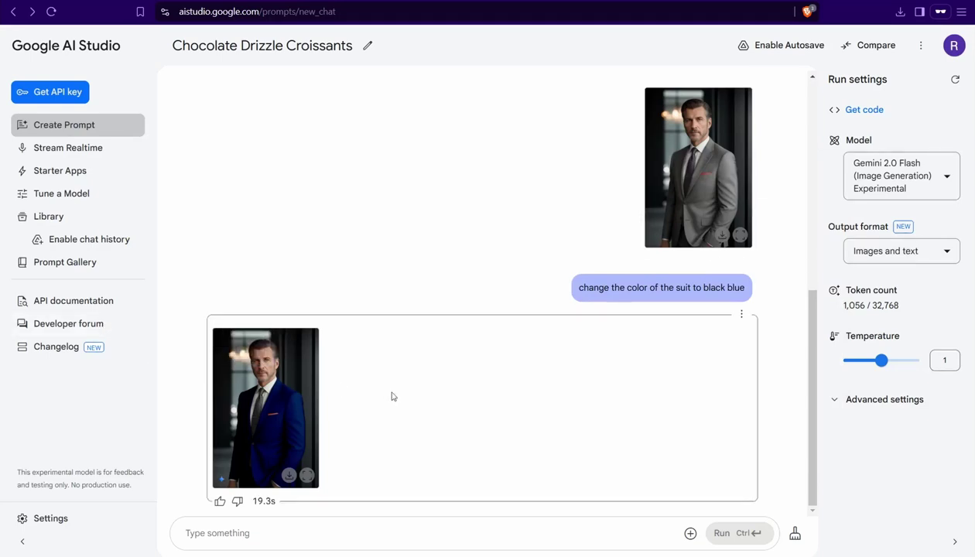
# Step: Open the Blog Writer prompt from the Prompt Gallery and upload the red soda can image to its message
pyautogui.click(62, 267)
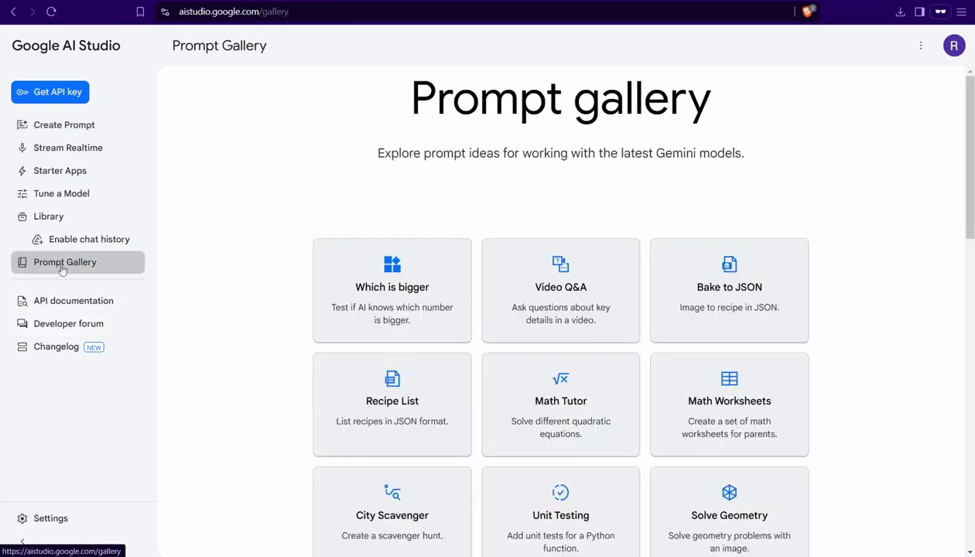
pyautogui.scroll(-9, 480, 378)
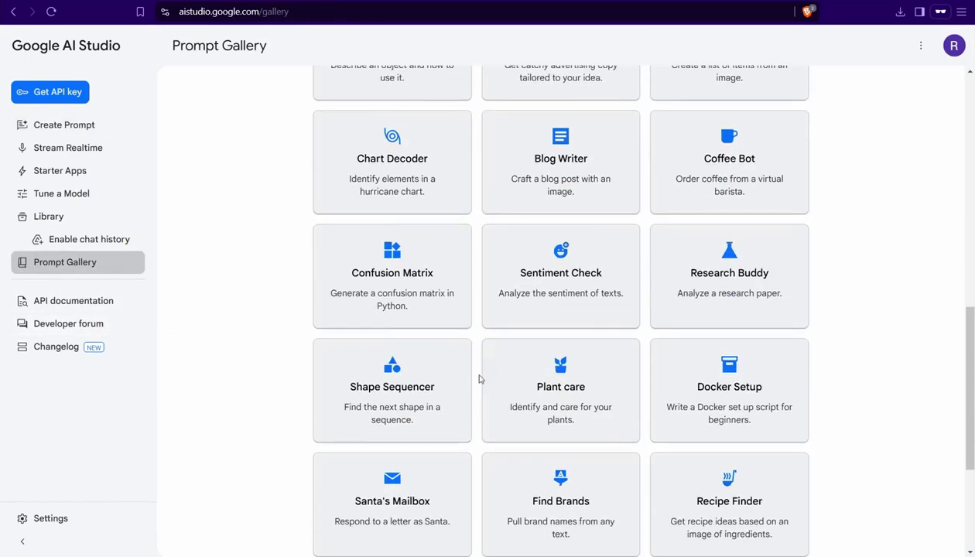
pyautogui.scroll(-3, 479, 379)
pyautogui.scroll(4, 476, 381)
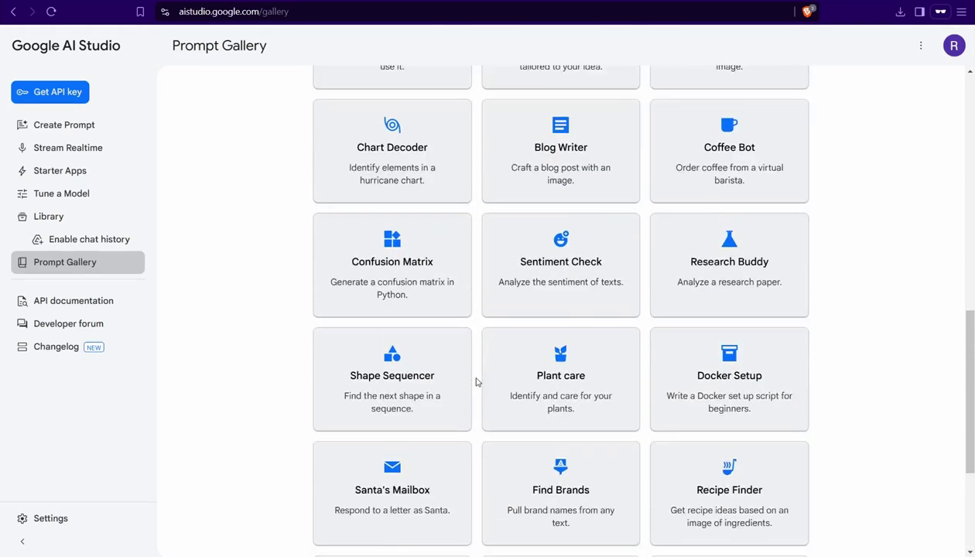
pyautogui.click(540, 277)
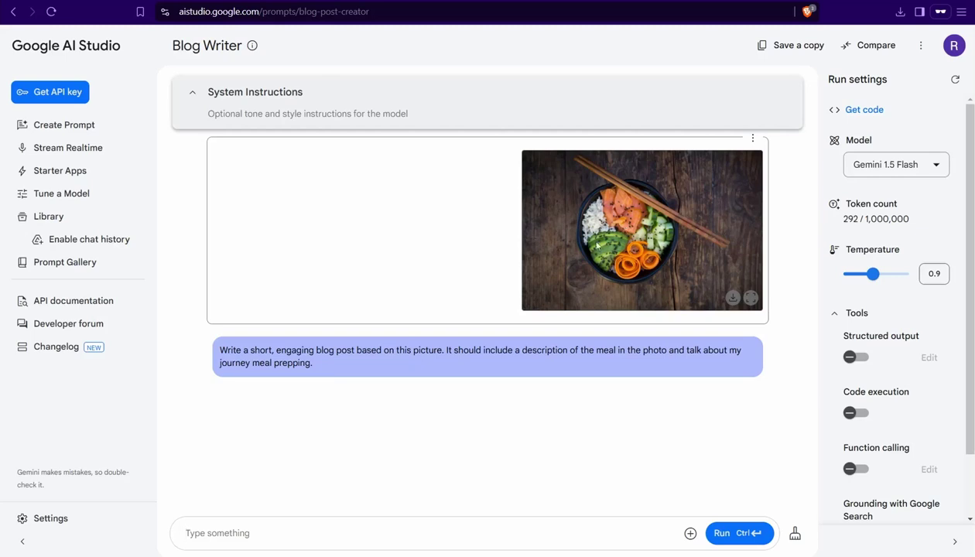
pyautogui.click(691, 534)
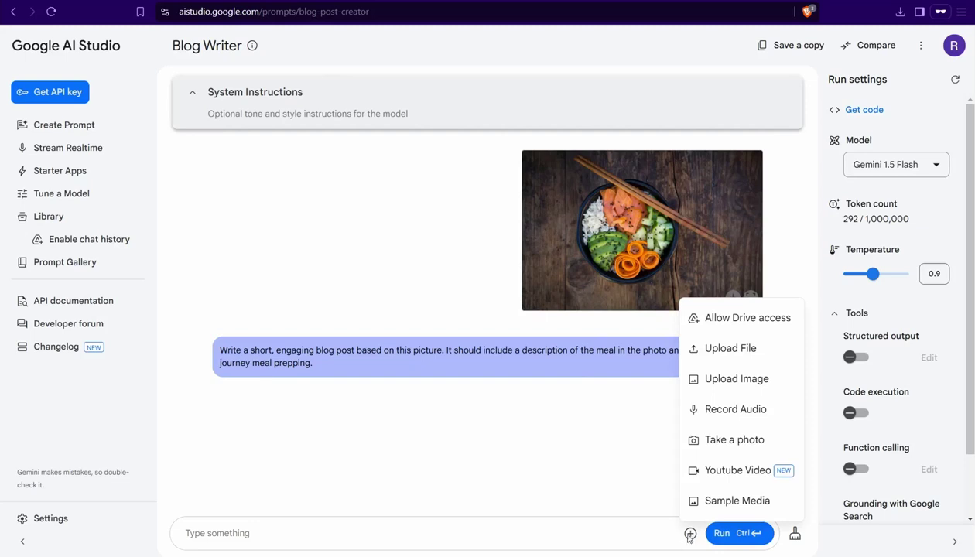
pyautogui.click(692, 378)
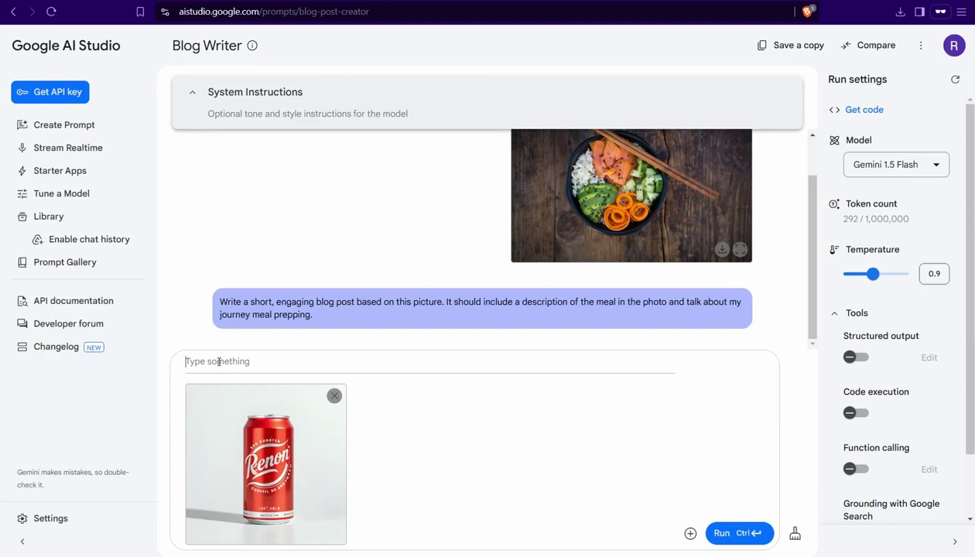
# Step: Run the prompt "i wanna a powerful product description of it , to convince customers to purchase it" and stop the response during generation
pyautogui.click(219, 362)
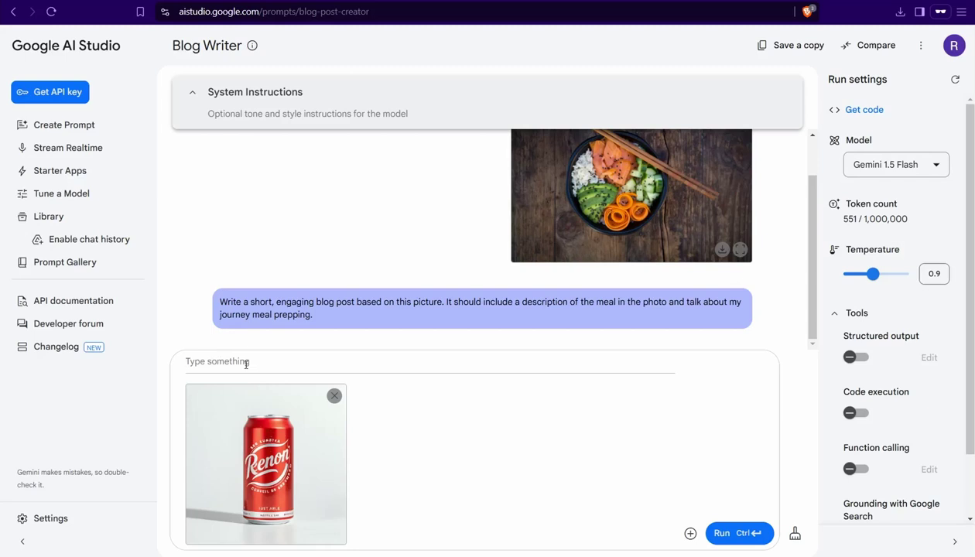
pyautogui.write('i wanna a ')
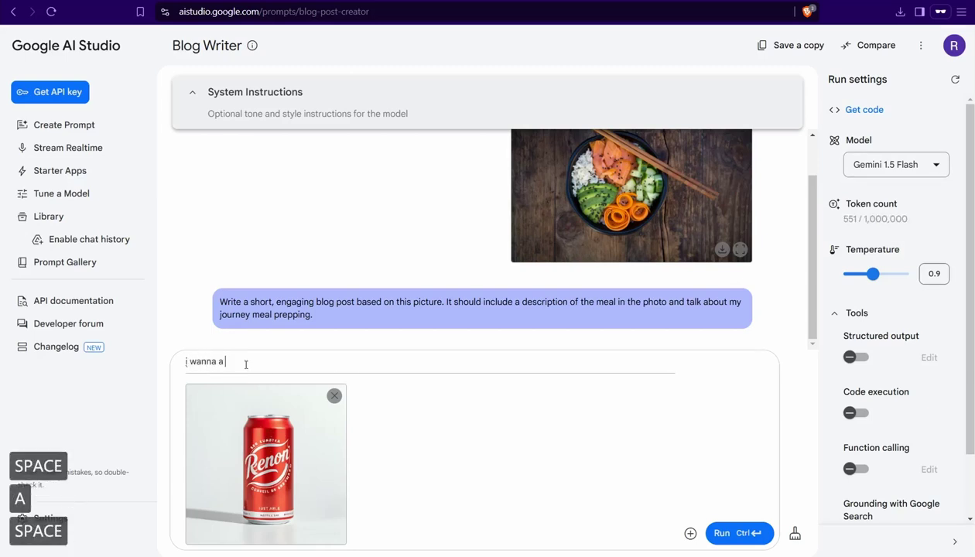
pyautogui.write('powerful product description of  it , to convince customers to purchase it')
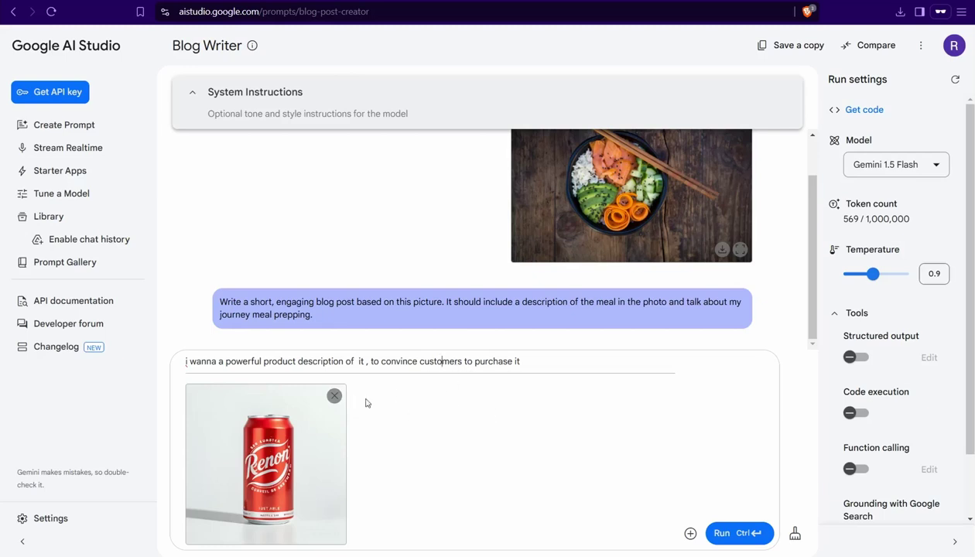
pyautogui.click(729, 536)
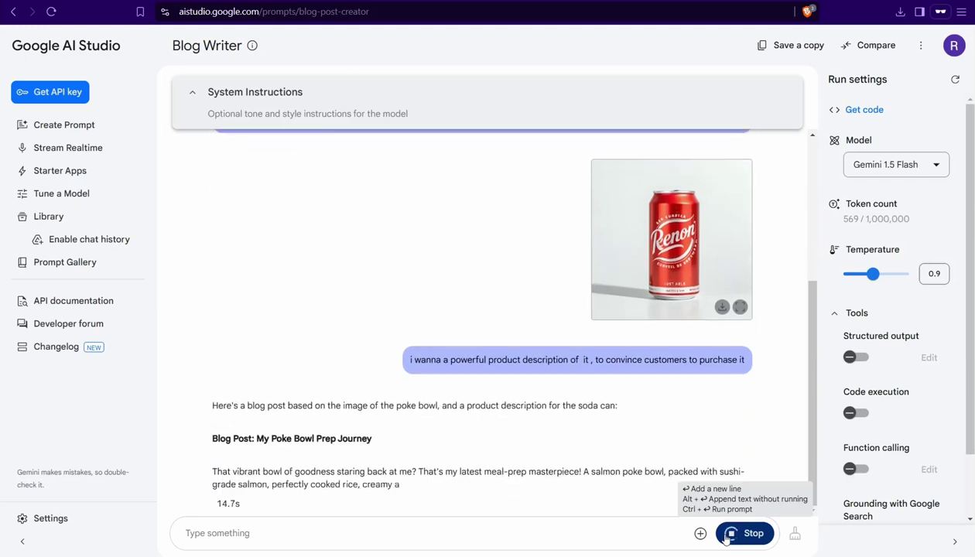
pyautogui.click(728, 536)
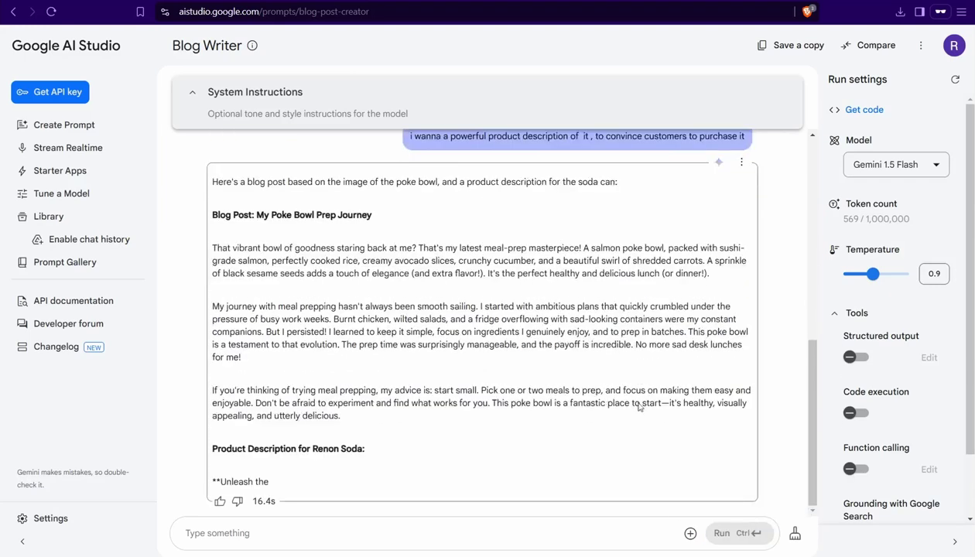